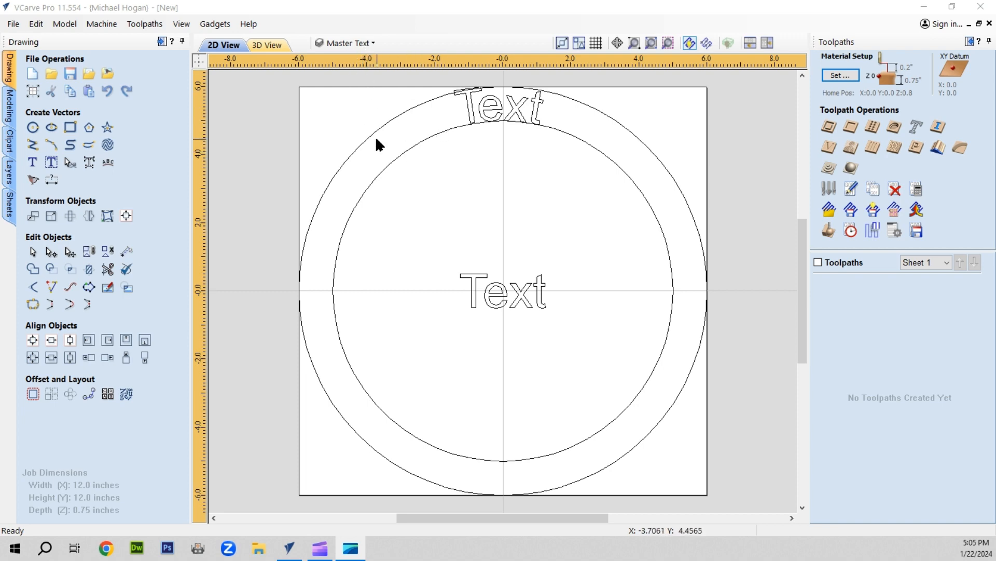
- Unlock the Master Text layer so the text at the centre of the circle can be selected
{"action": "scroll", "coordinate": [440, 173], "scroll_direction": "up", "scroll_amount": 2}
{"action": "scroll", "coordinate": [433, 176], "scroll_direction": "down", "scroll_amount": 4}
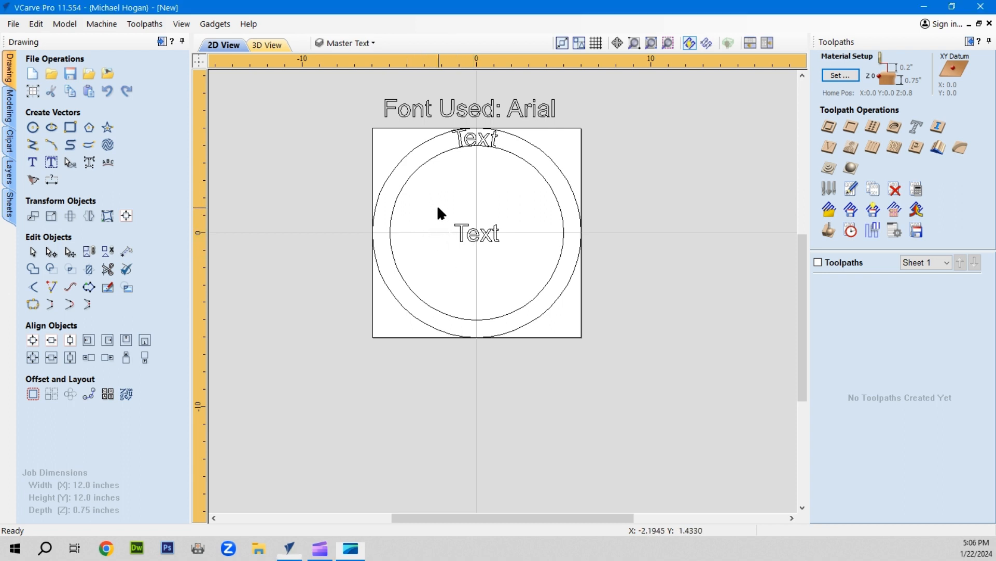
{"action": "left_click_drag", "start_coordinate": [438, 208], "coordinate": [512, 251]}
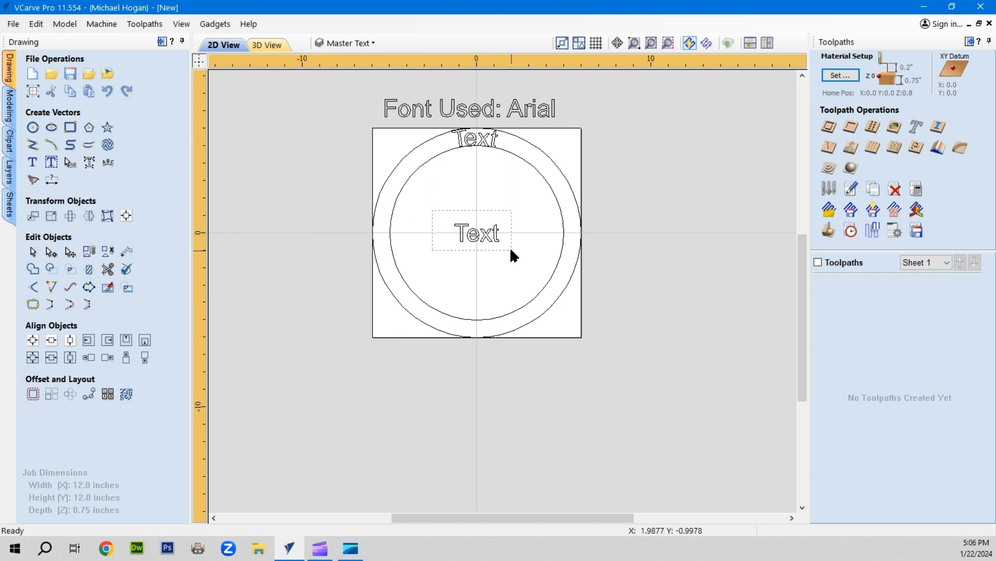
{"action": "left_click", "coordinate": [371, 43]}
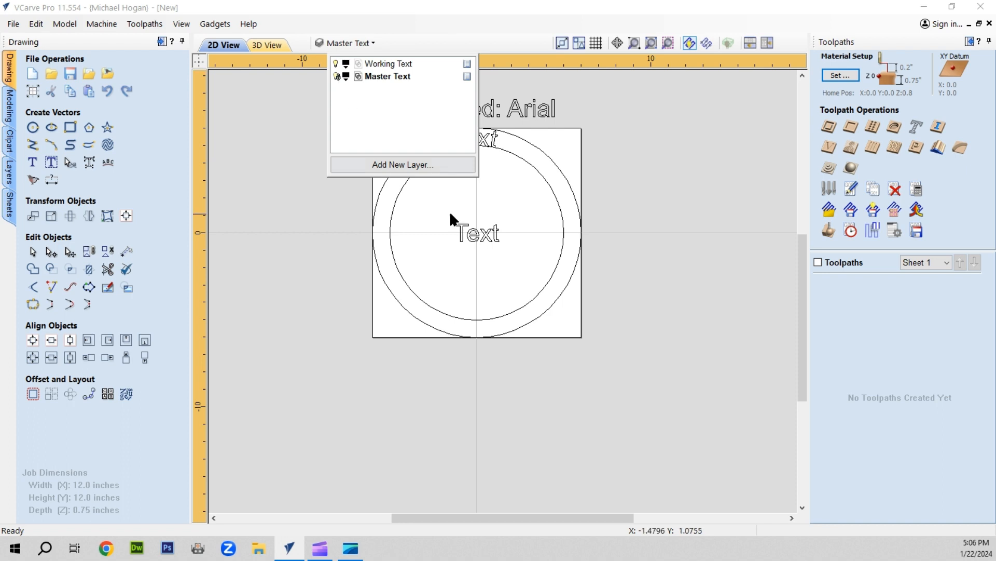
{"action": "right_click", "coordinate": [463, 74]}
{"action": "left_click", "coordinate": [508, 140]}
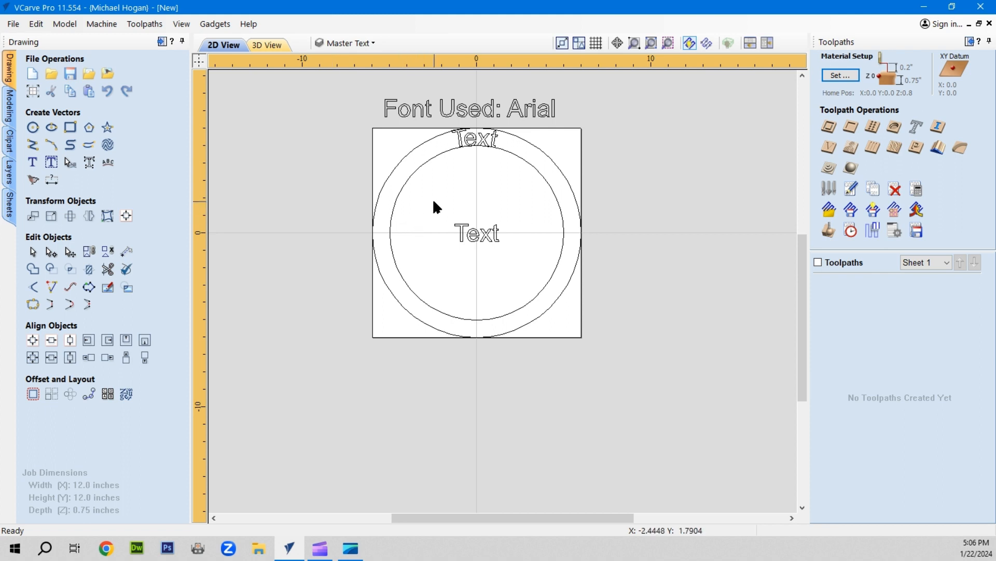
- Change the font of the text at the centre of the circle to Times New Roman
{"action": "left_click", "coordinate": [521, 251]}
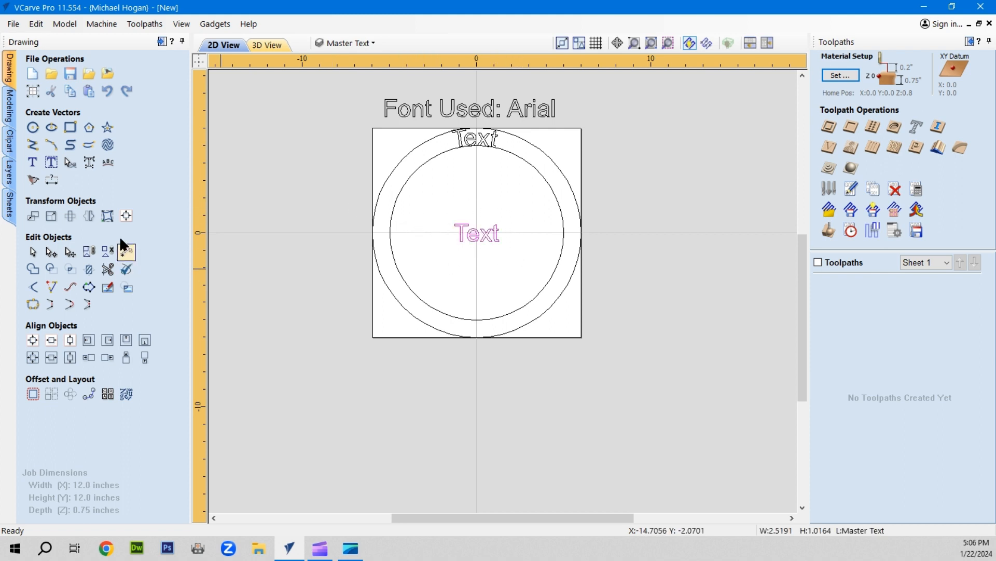
{"action": "left_click", "coordinate": [32, 162]}
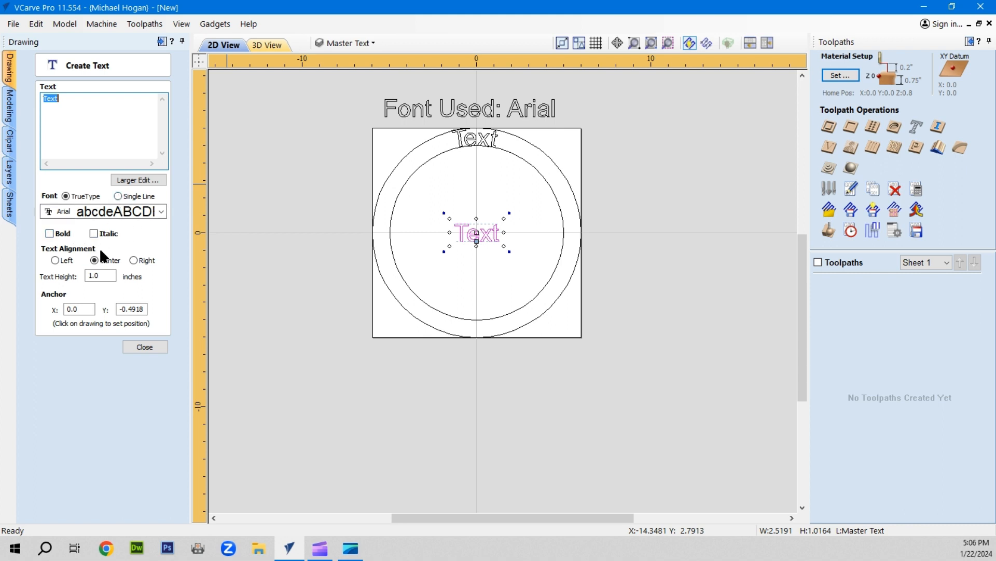
{"action": "left_click", "coordinate": [160, 210]}
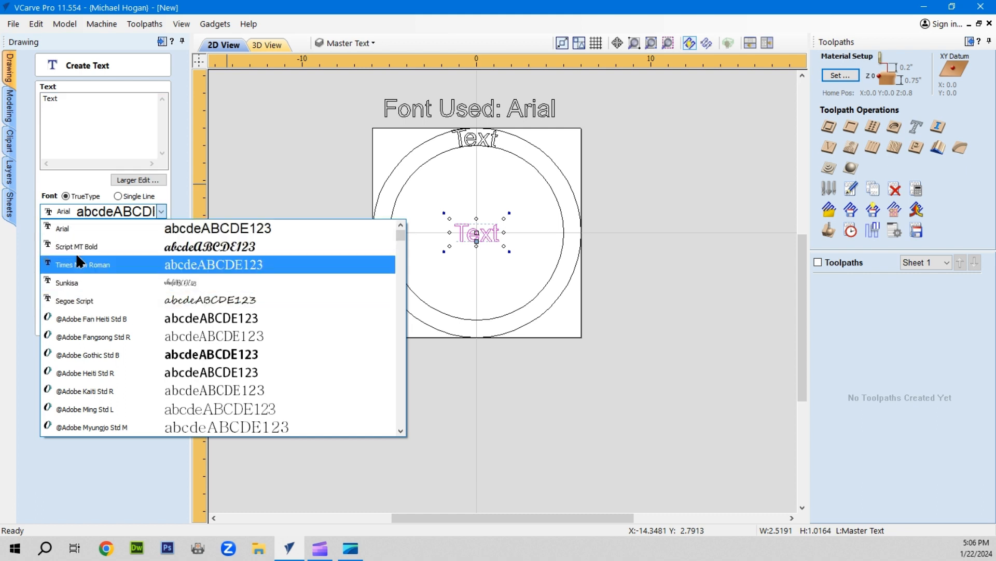
{"action": "left_click", "coordinate": [79, 265]}
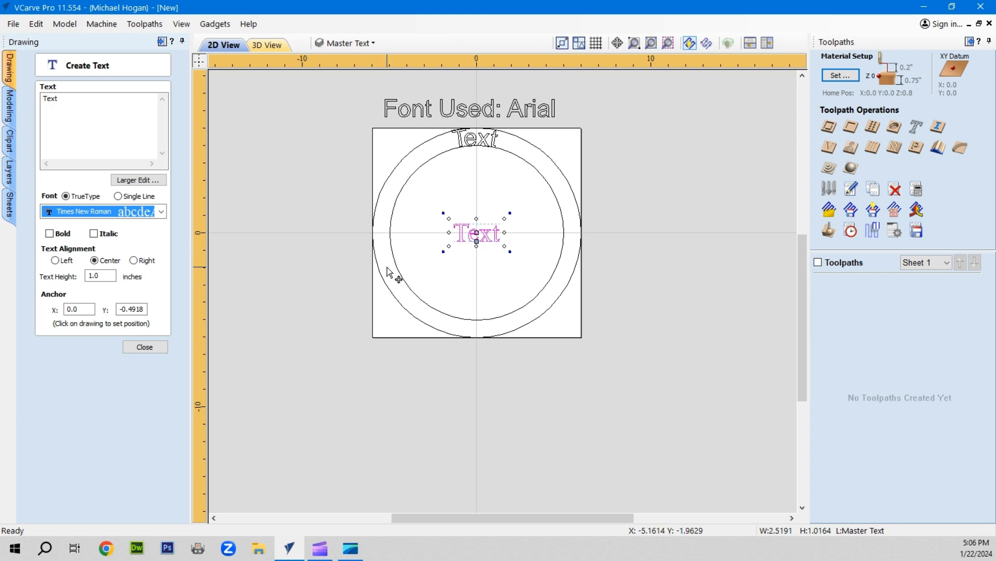
{"action": "left_click", "coordinate": [146, 347]}
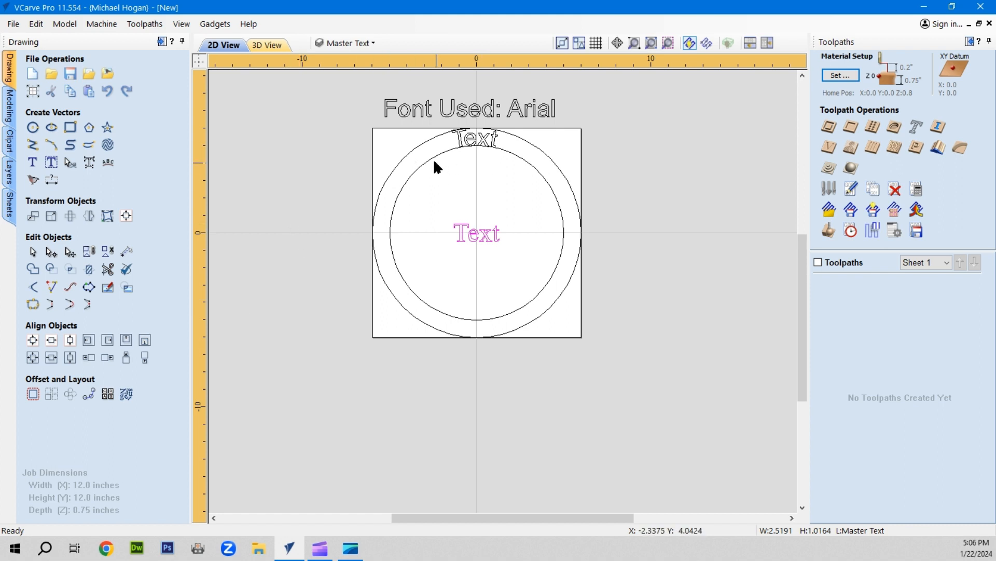
- Make Working Text the active layer and try to edit the curved text between the circles with the Create Text tool
{"action": "left_click", "coordinate": [345, 43]}
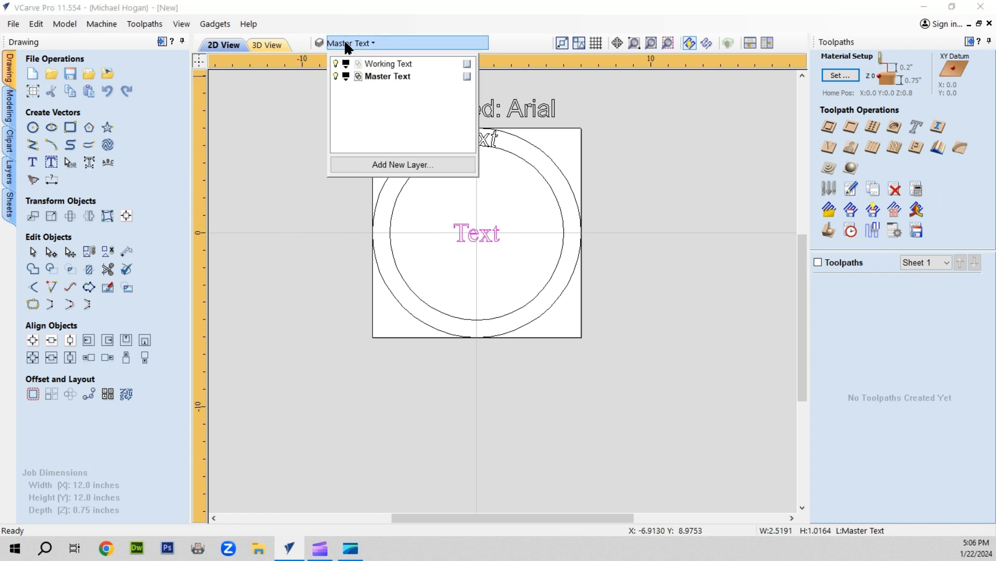
{"action": "left_click", "coordinate": [371, 64]}
{"action": "left_click", "coordinate": [279, 189]}
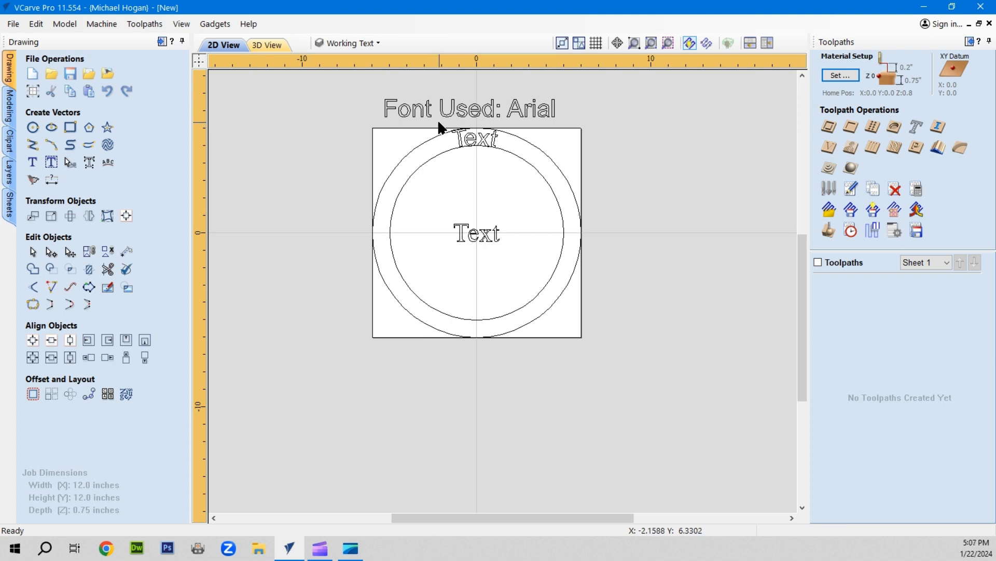
{"action": "left_click_drag", "start_coordinate": [440, 123], "coordinate": [519, 151]}
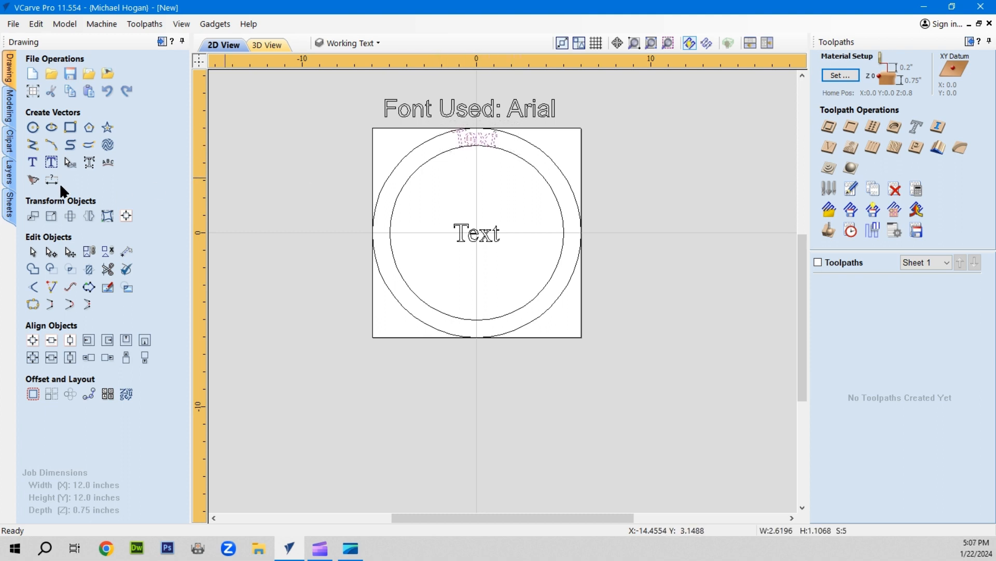
{"action": "left_click", "coordinate": [32, 164]}
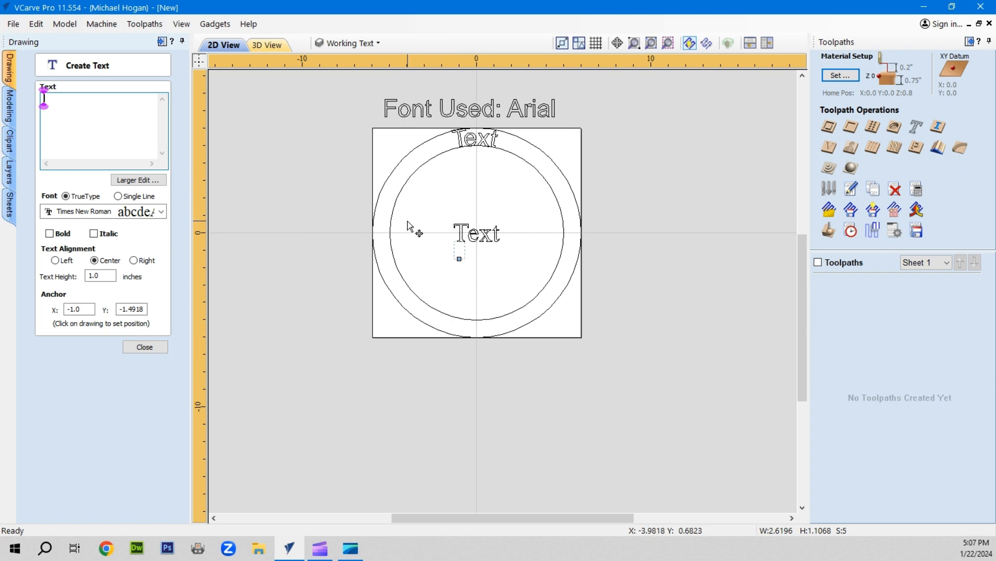
{"action": "left_click", "coordinate": [142, 343]}
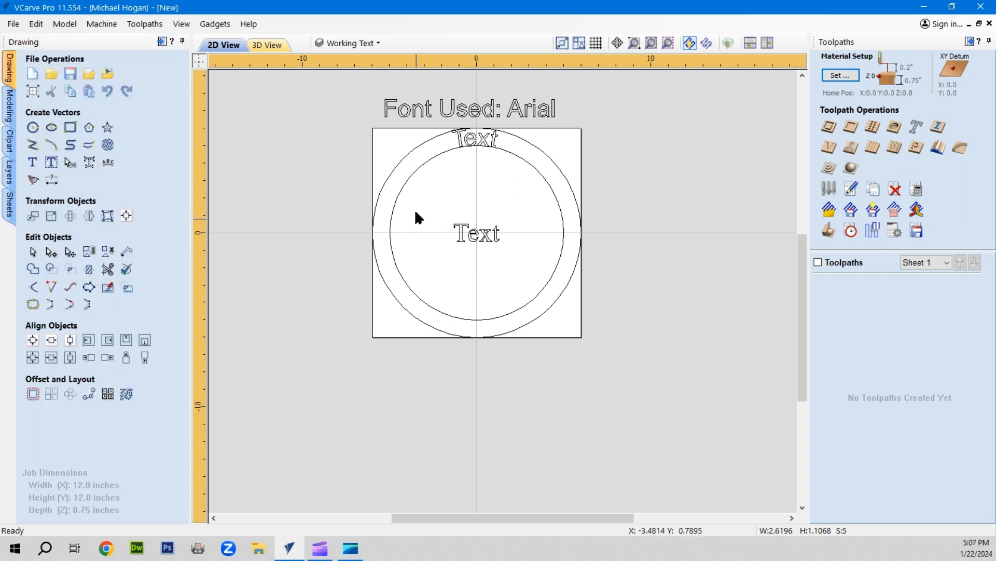
- Make Master Text the active layer
{"action": "left_click", "coordinate": [358, 42]}
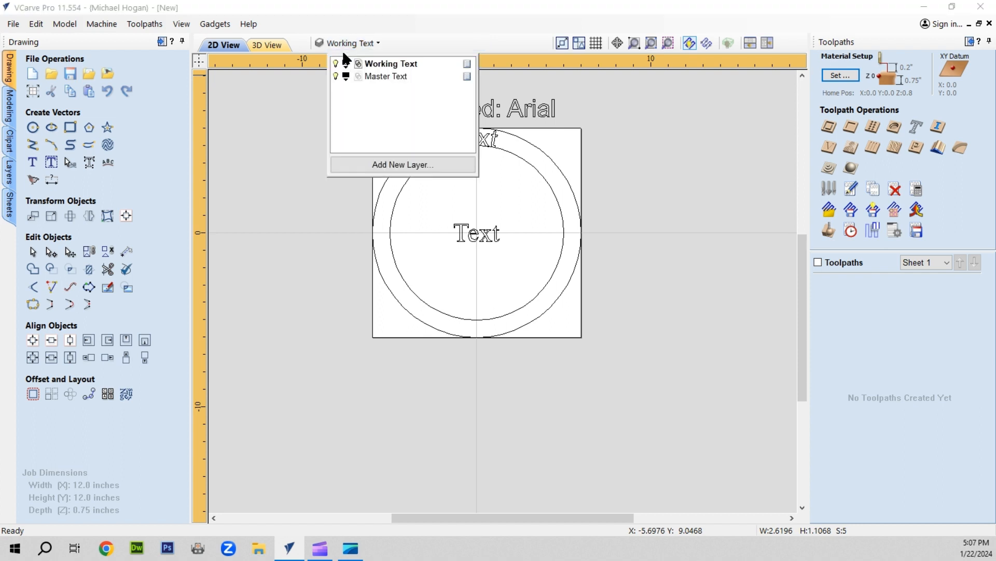
{"action": "left_click", "coordinate": [381, 76]}
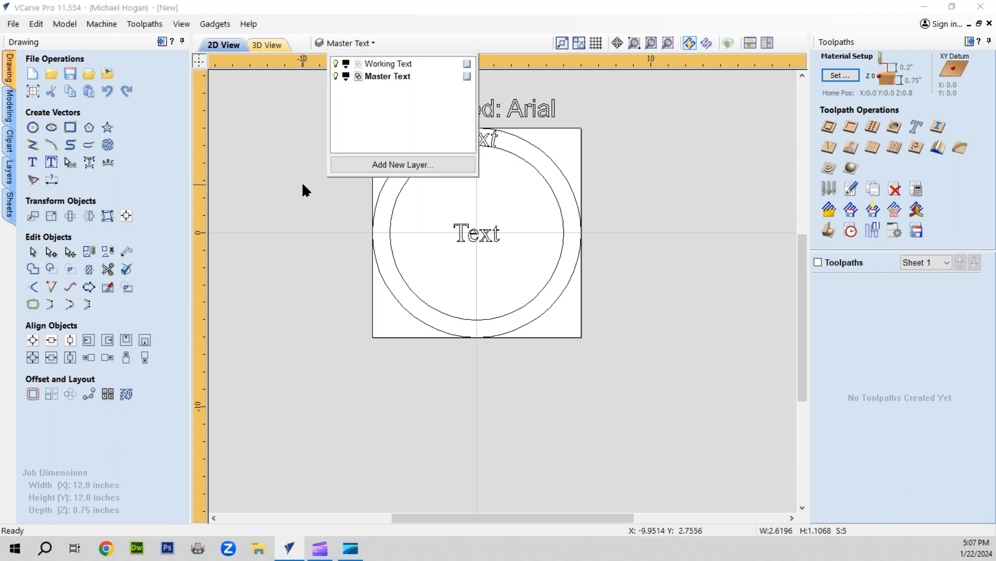
{"action": "left_click_drag", "start_coordinate": [443, 202], "coordinate": [414, 242]}
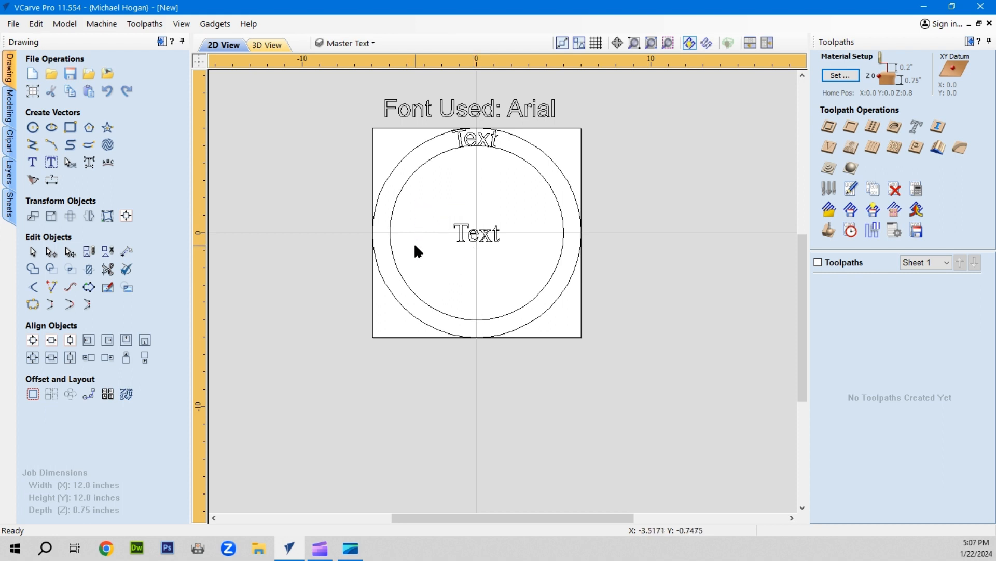
- Examine how the centre text responds to selection when its individual letters are picked, and clear the selection
{"action": "left_click", "coordinate": [457, 233]}
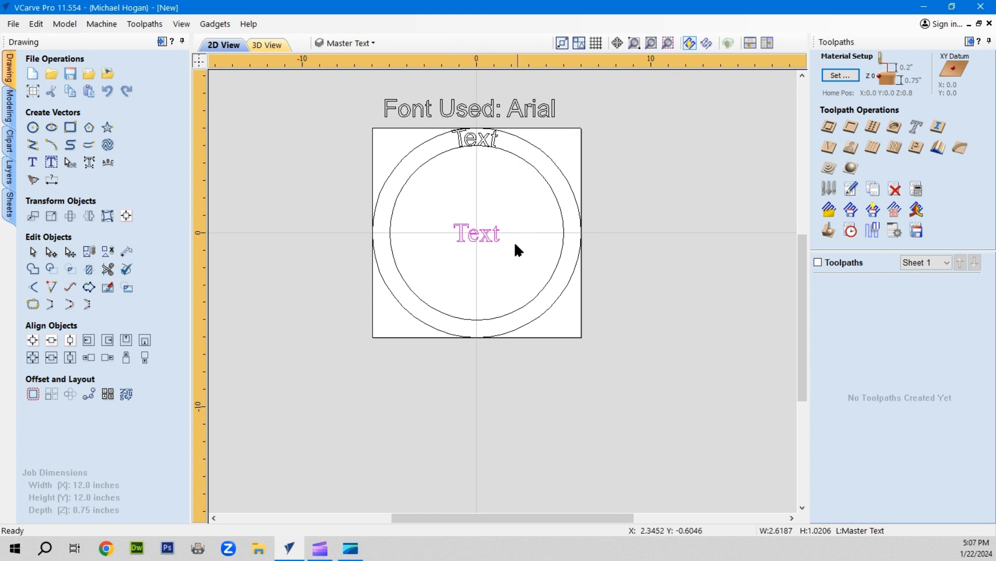
{"action": "scroll", "coordinate": [499, 250], "scroll_direction": "up", "scroll_amount": 2}
{"action": "scroll", "coordinate": [500, 253], "scroll_direction": "up", "scroll_amount": 1}
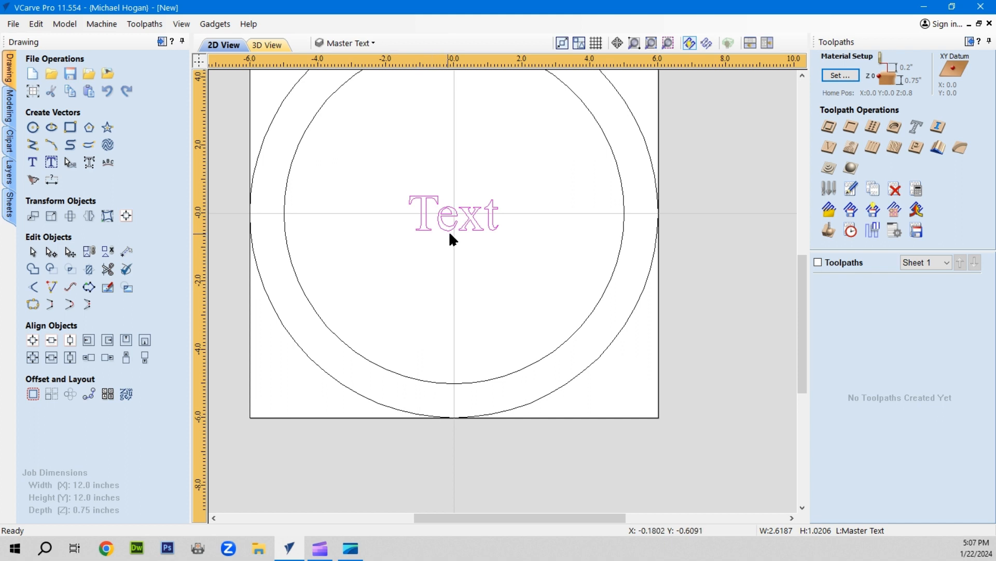
{"action": "left_click", "coordinate": [487, 215]}
{"action": "left_click", "coordinate": [399, 222]}
{"action": "left_click", "coordinate": [421, 211]}
{"action": "left_click", "coordinate": [407, 217]}
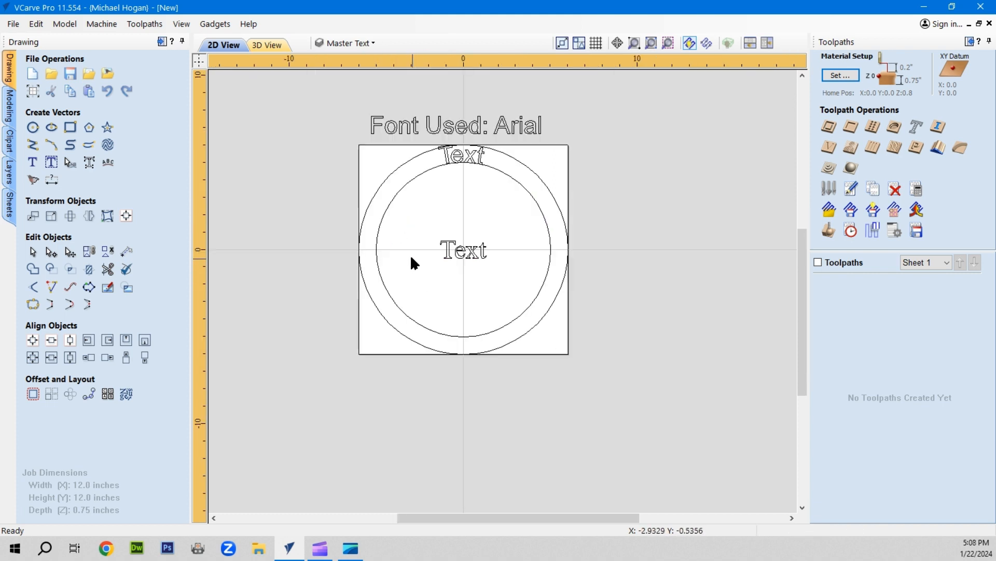
- Nudge the letters x and t of the curved text slightly to the right to widen their spacing
{"action": "left_click", "coordinate": [453, 148]}
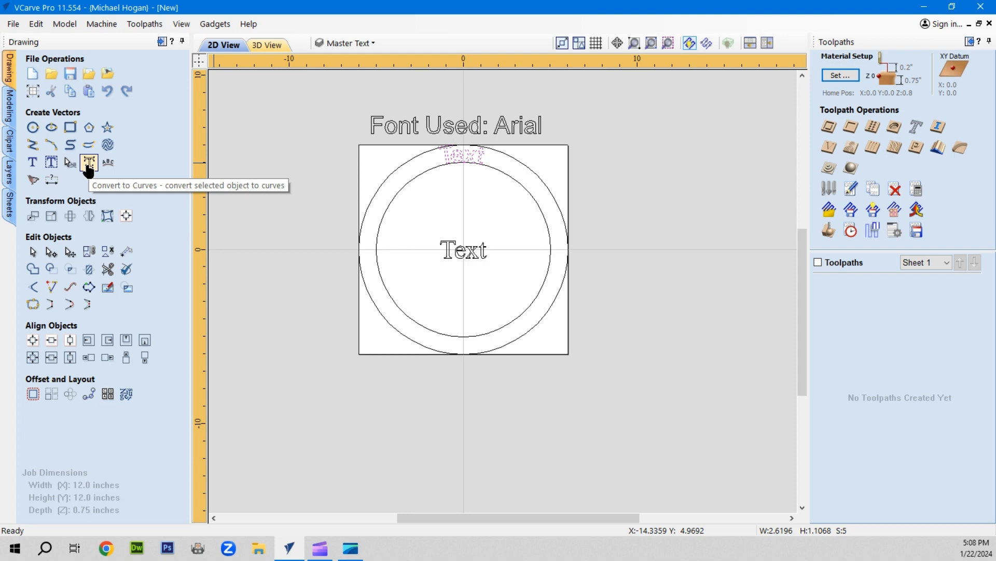
{"action": "scroll", "coordinate": [488, 162], "scroll_direction": "up", "scroll_amount": 2}
{"action": "left_click", "coordinate": [389, 178]}
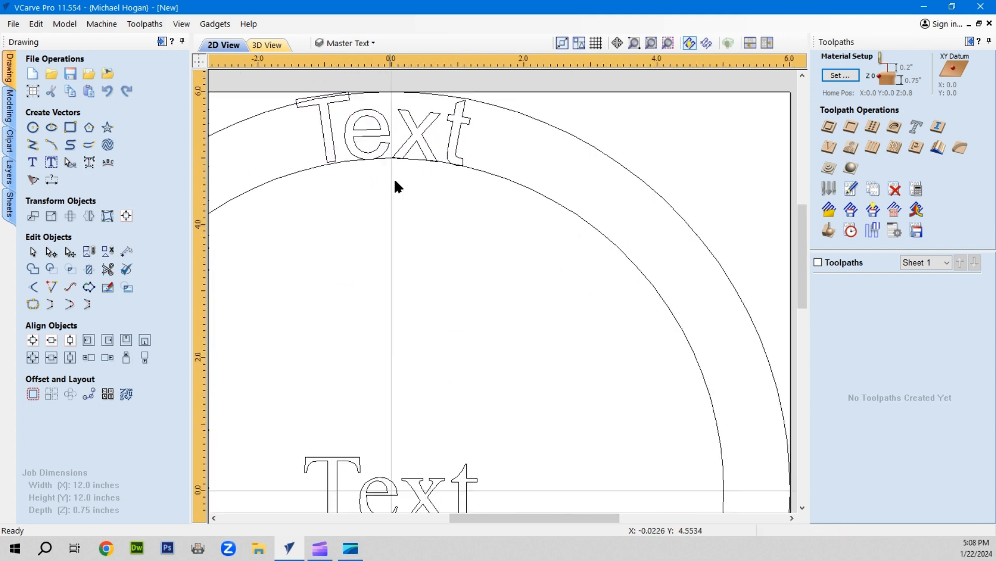
{"action": "left_click", "coordinate": [447, 140]}
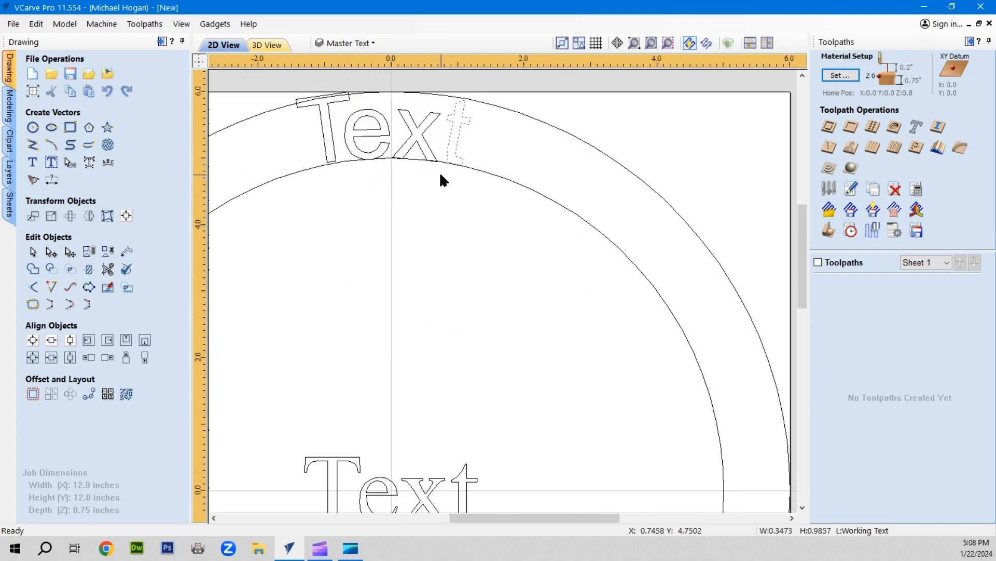
{"action": "key", "text": "Right"}
{"action": "key", "text": "Right"}
- Nudge the letters e and T of the curved text slightly to the left to widen their spacing
{"action": "left_click", "coordinate": [353, 150]}
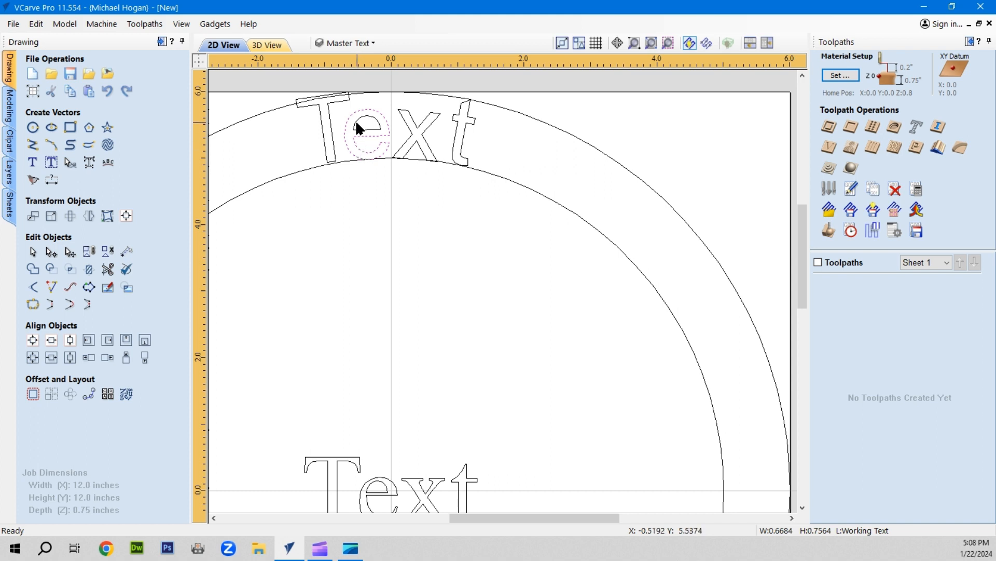
{"action": "left_click", "coordinate": [362, 130], "text": "shift"}
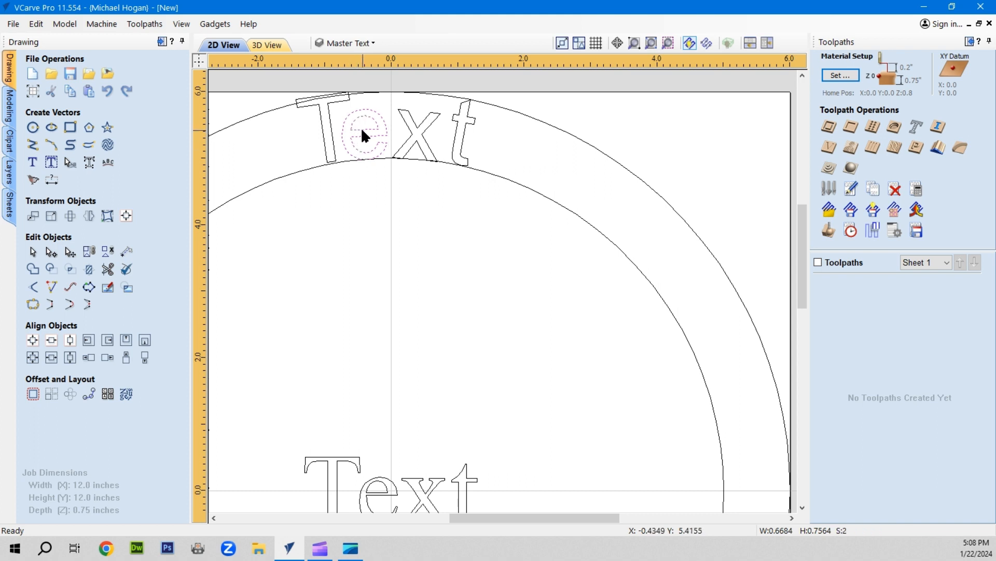
{"action": "key", "text": "Left"}
{"action": "left_click", "coordinate": [327, 129]}
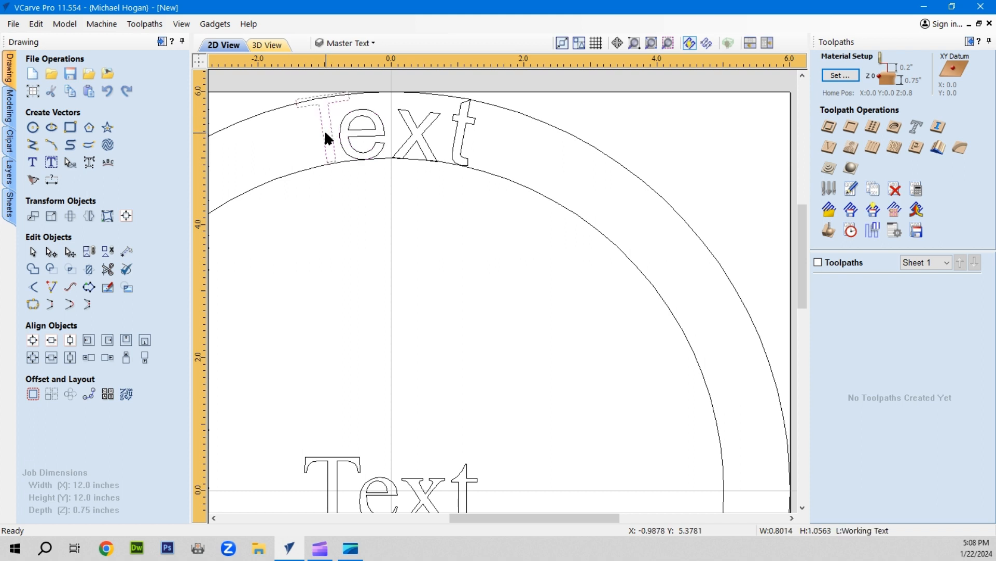
{"action": "key", "text": "Left"}
{"action": "key", "text": "Left"}
{"action": "left_click", "coordinate": [253, 206]}
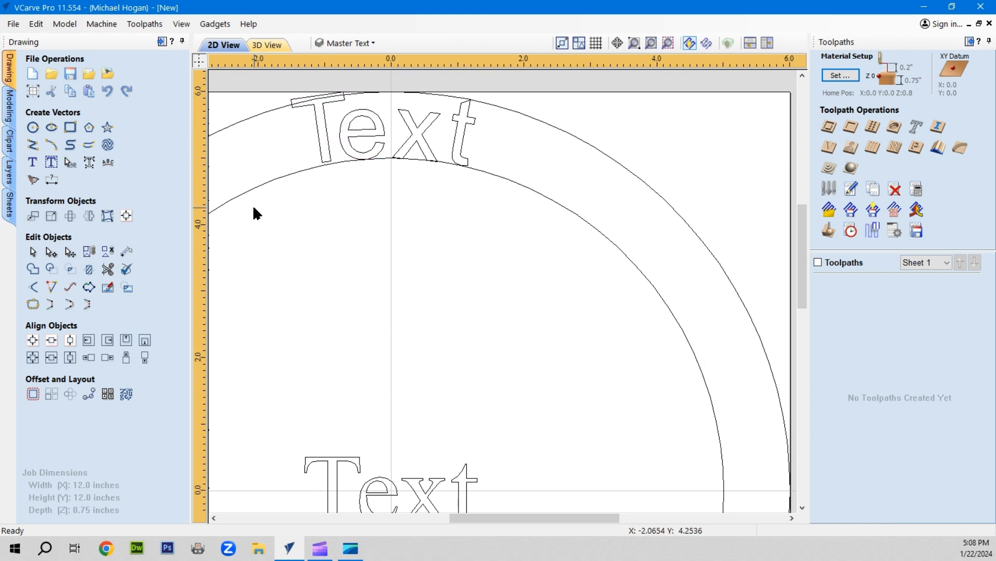
{"action": "scroll", "coordinate": [254, 205], "scroll_direction": "down", "scroll_amount": 3}
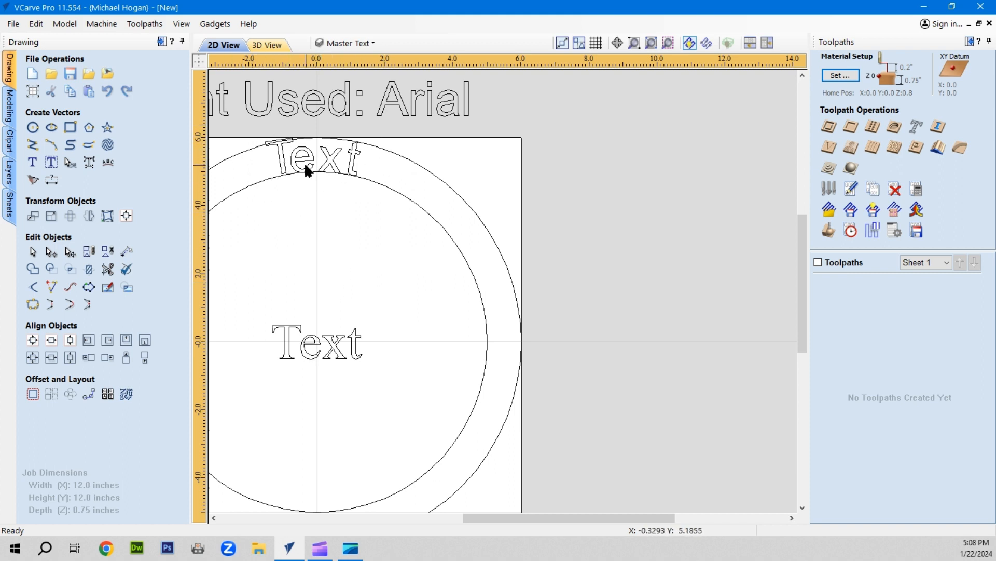
{"action": "left_click", "coordinate": [347, 42]}
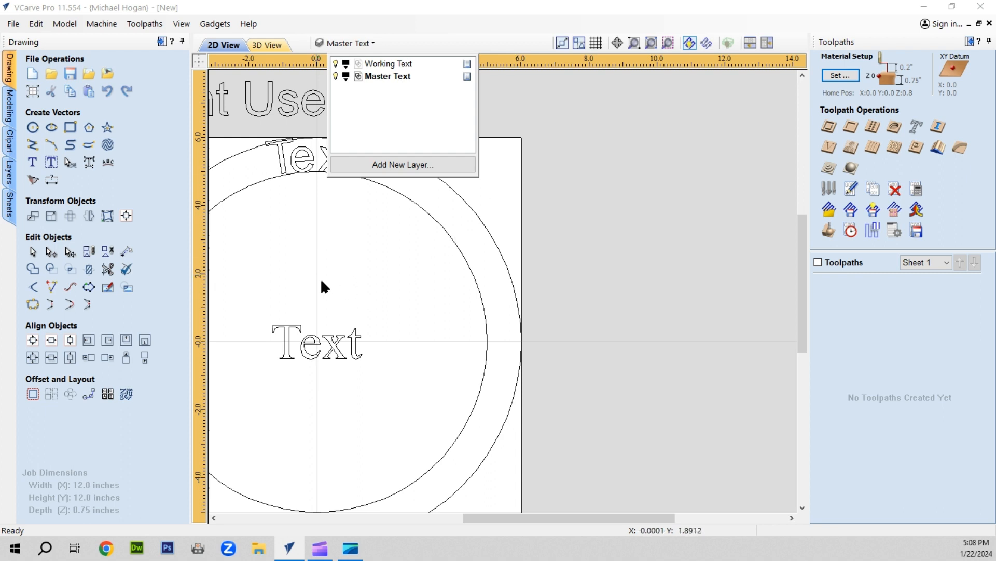
{"action": "left_click", "coordinate": [425, 274]}
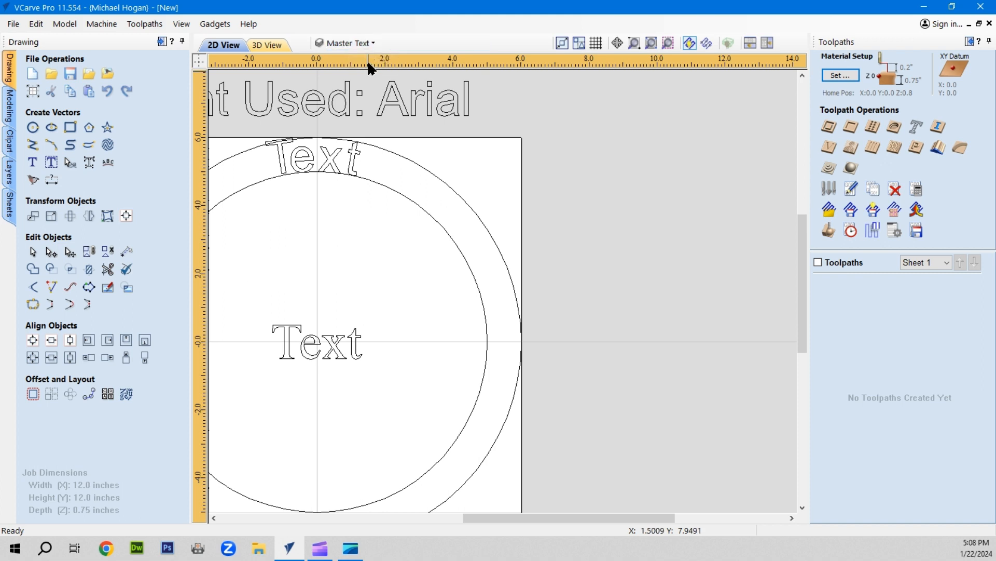
{"action": "scroll", "coordinate": [589, 72], "scroll_direction": "down", "scroll_amount": 3}
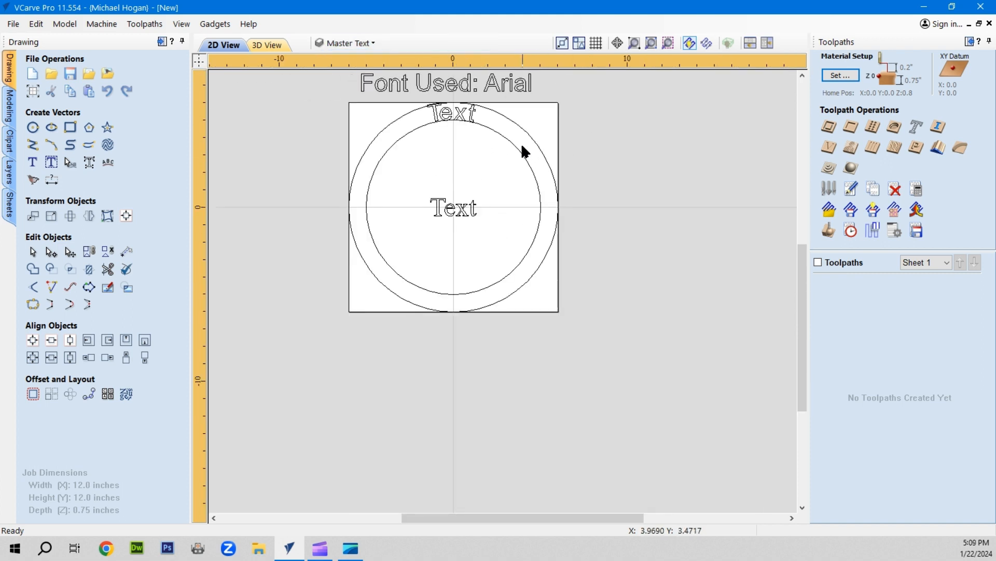
{"action": "scroll", "coordinate": [517, 142], "scroll_direction": "up", "scroll_amount": 2}
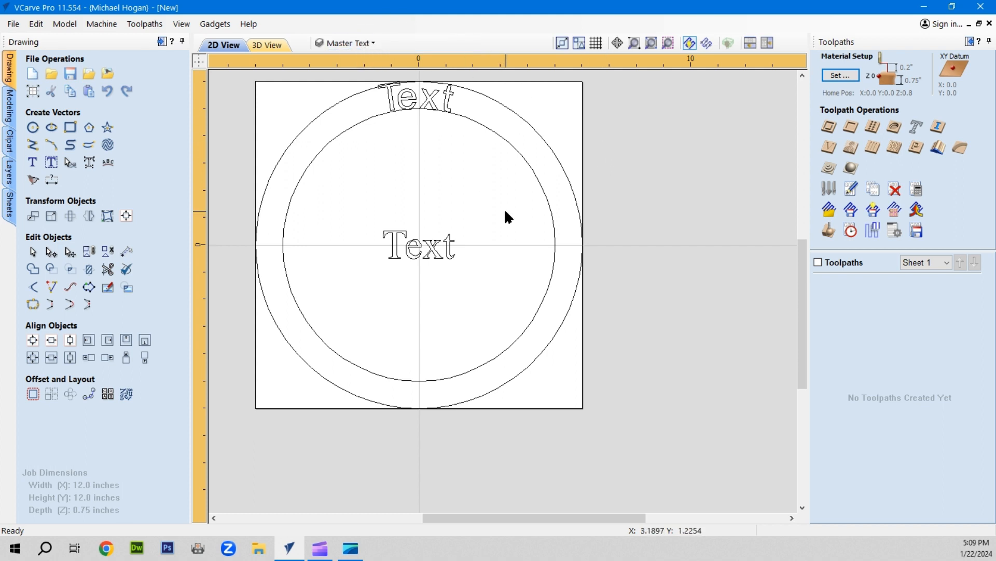
{"action": "scroll", "coordinate": [474, 208], "scroll_direction": "up", "scroll_amount": 3}
{"action": "scroll", "coordinate": [486, 223], "scroll_direction": "down", "scroll_amount": 5}
{"action": "scroll", "coordinate": [399, 107], "scroll_direction": "up", "scroll_amount": 1}
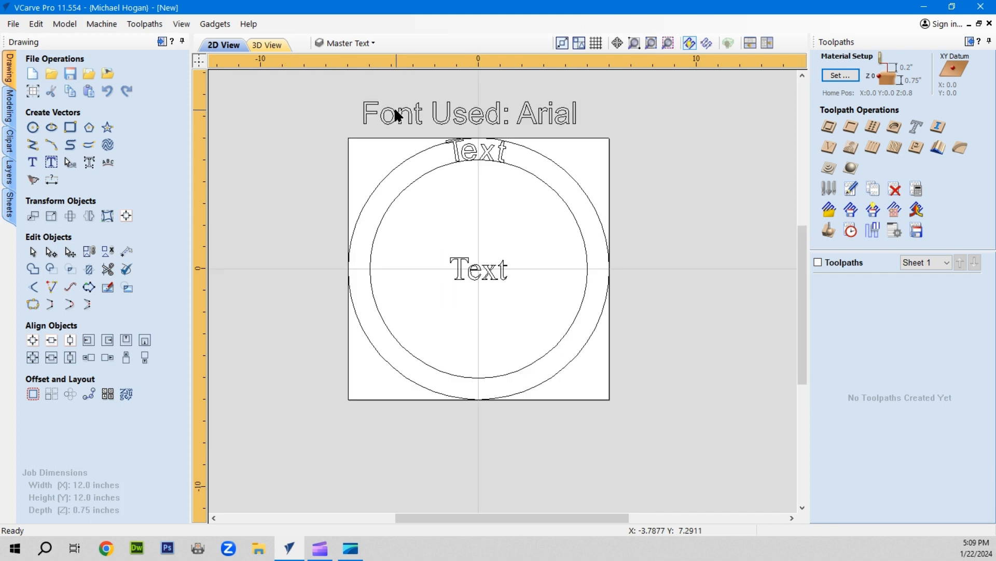
{"action": "scroll", "coordinate": [395, 106], "scroll_direction": "up", "scroll_amount": 1}
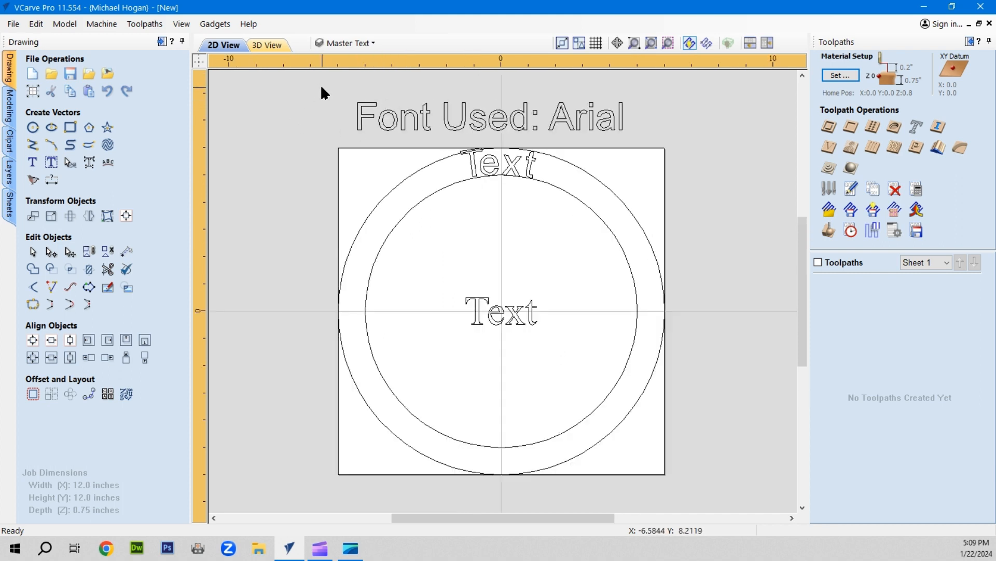
- Hide the Working Text layer
{"action": "left_click", "coordinate": [337, 46]}
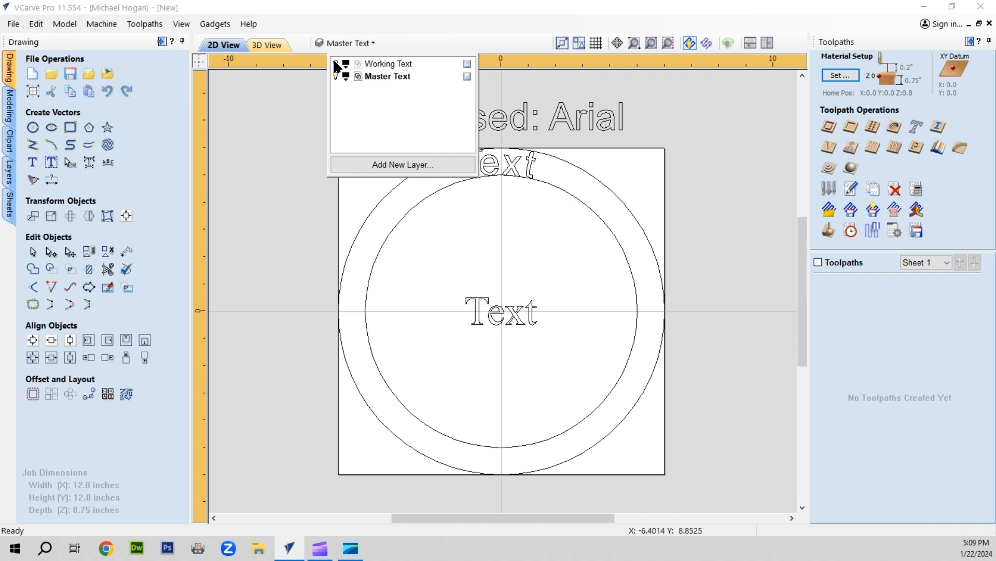
{"action": "left_click", "coordinate": [336, 65]}
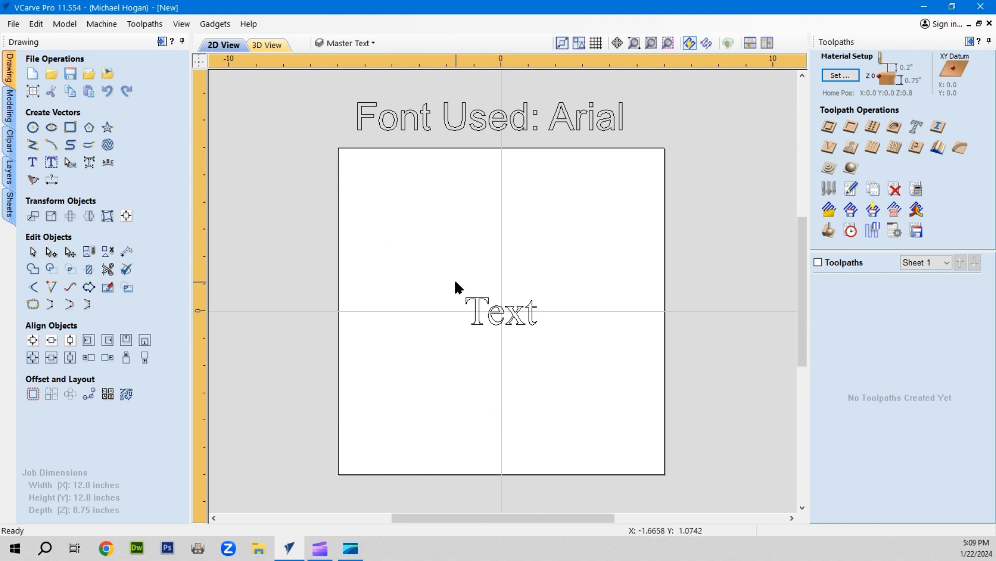
- Change the font of the centre text on the Master Text layer to Arial
{"action": "left_click", "coordinate": [541, 327]}
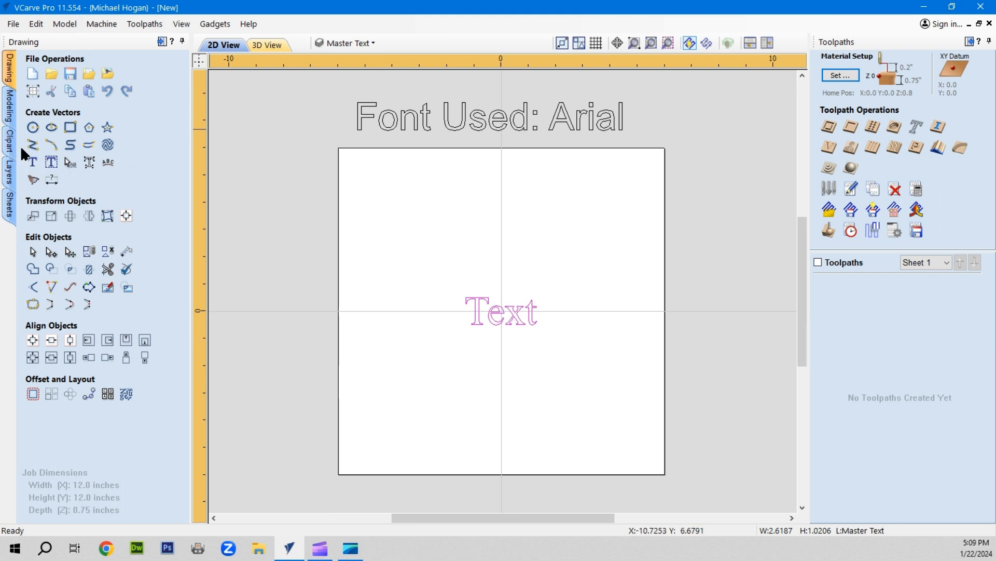
{"action": "left_click", "coordinate": [32, 162]}
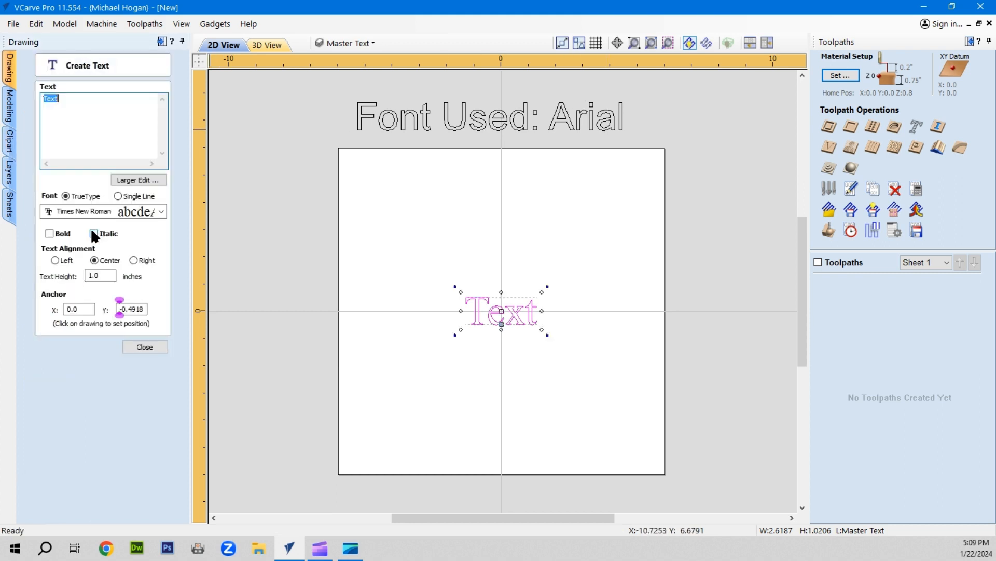
{"action": "left_click", "coordinate": [162, 211]}
{"action": "left_click", "coordinate": [58, 247]}
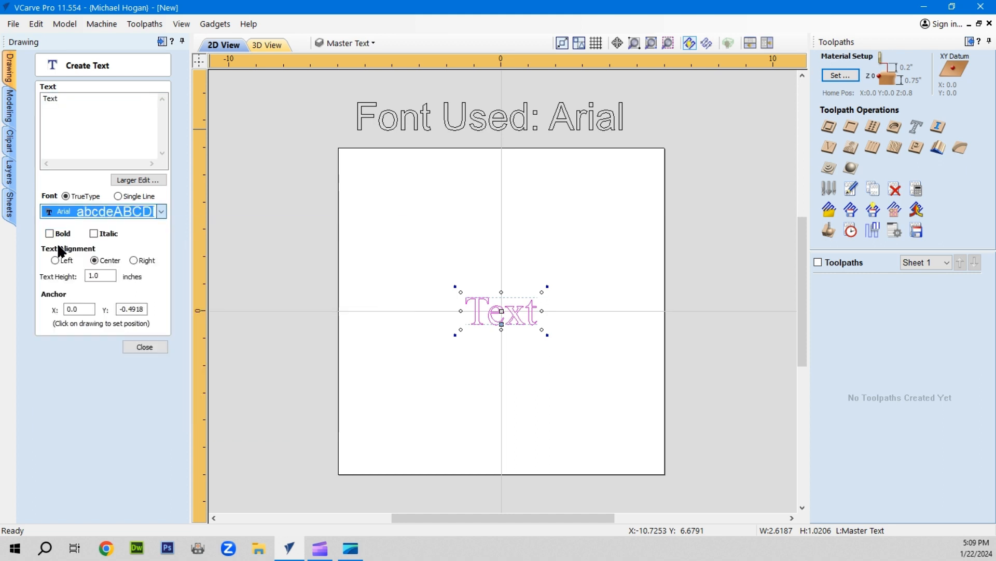
{"action": "left_click", "coordinate": [298, 205]}
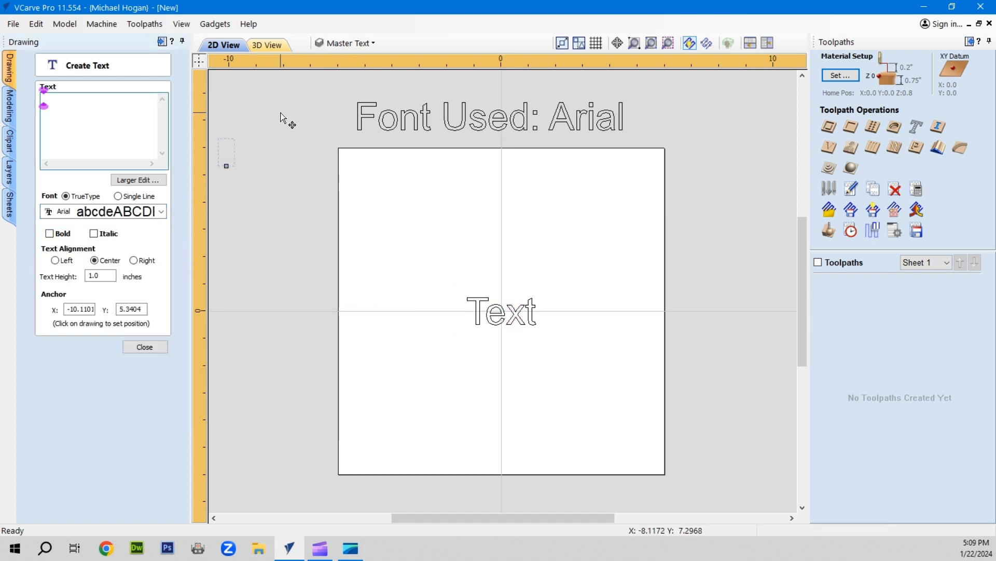
{"action": "left_click", "coordinate": [138, 343]}
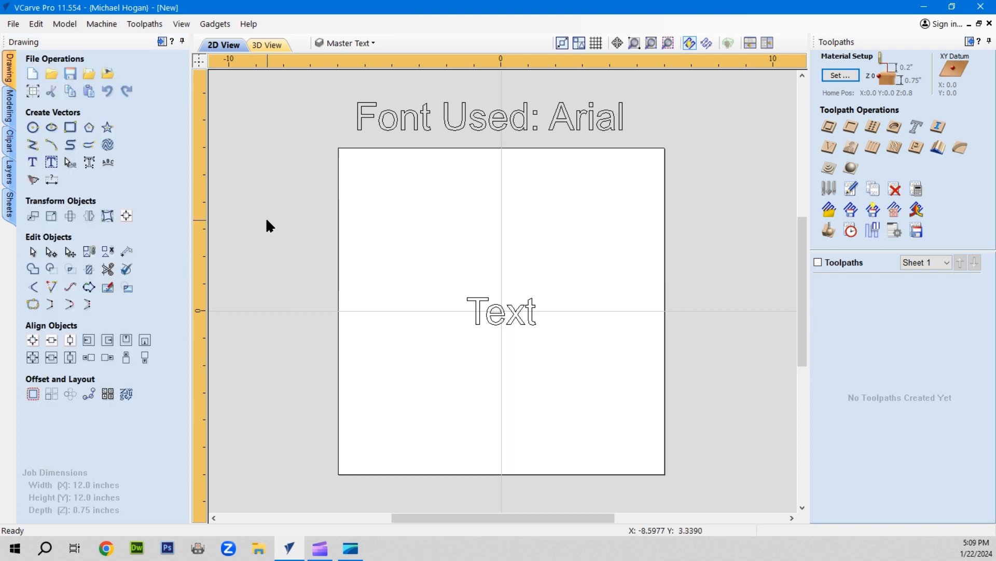
- Lock the Master Text layer and check its status in the layer list
{"action": "left_click", "coordinate": [387, 46]}
{"action": "left_click", "coordinate": [467, 77]}
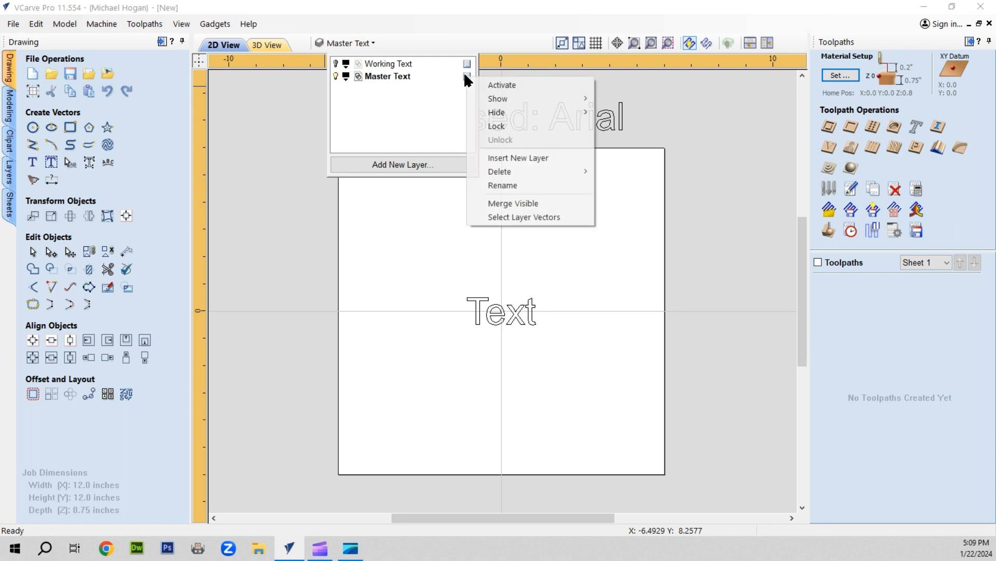
{"action": "left_click", "coordinate": [493, 126]}
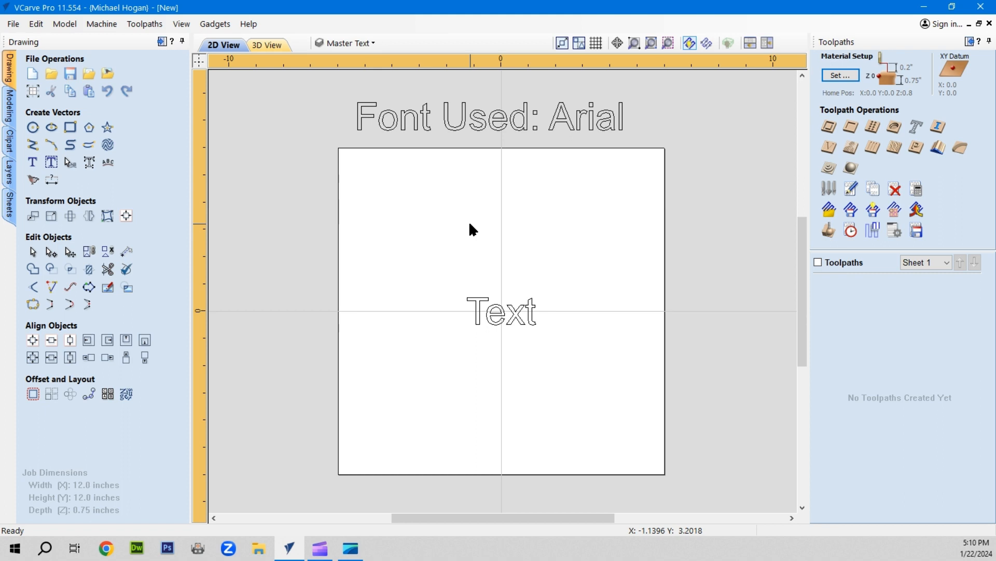
{"action": "left_click", "coordinate": [345, 42]}
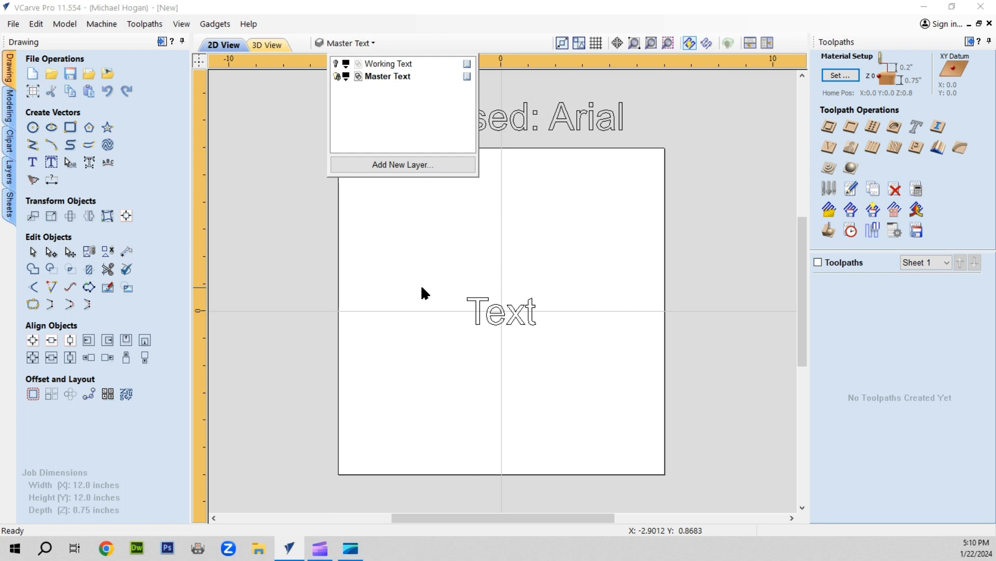
{"action": "left_click", "coordinate": [404, 287]}
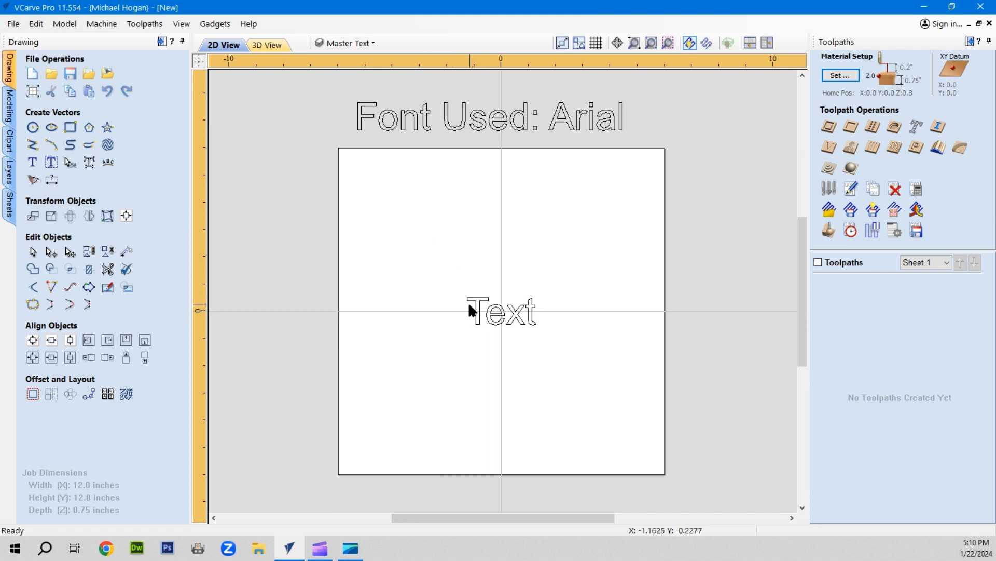
- Unlock the Master Text layer
{"action": "left_click", "coordinate": [340, 42]}
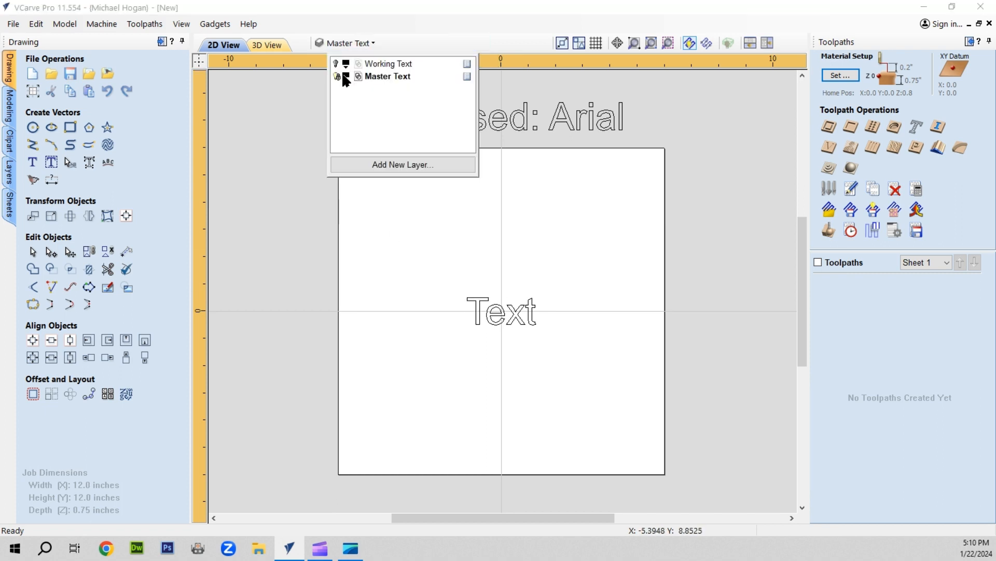
{"action": "right_click", "coordinate": [463, 77]}
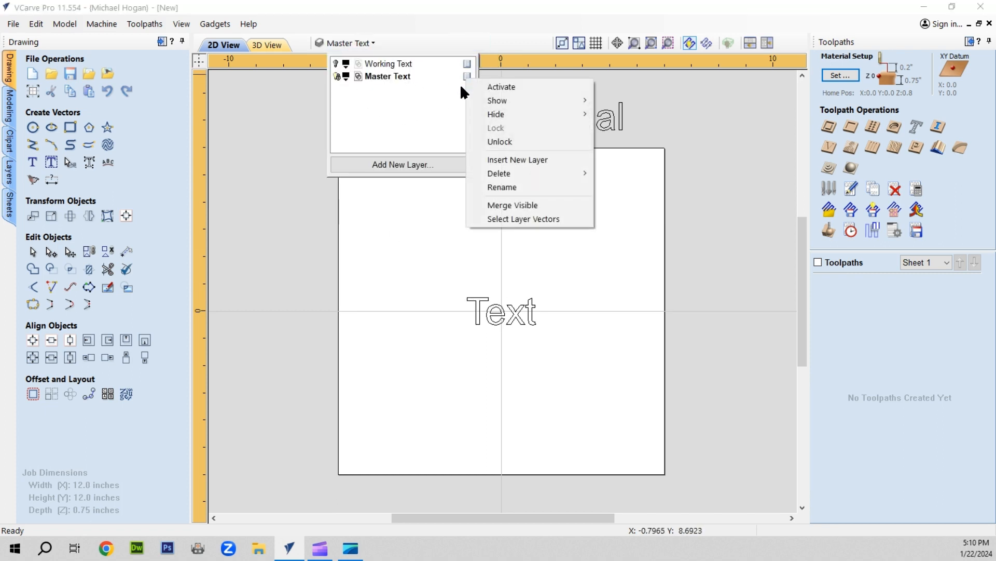
{"action": "left_click", "coordinate": [501, 141]}
- Examine how the centre text responds to direct and window selection, and clear the selection
{"action": "left_click", "coordinate": [475, 309]}
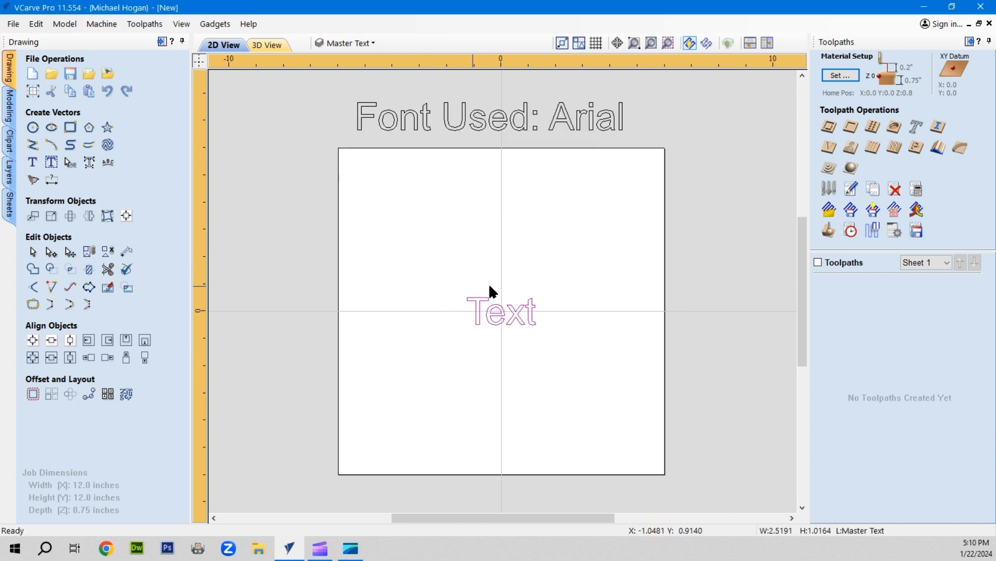
{"action": "left_click_drag", "start_coordinate": [449, 273], "coordinate": [550, 341]}
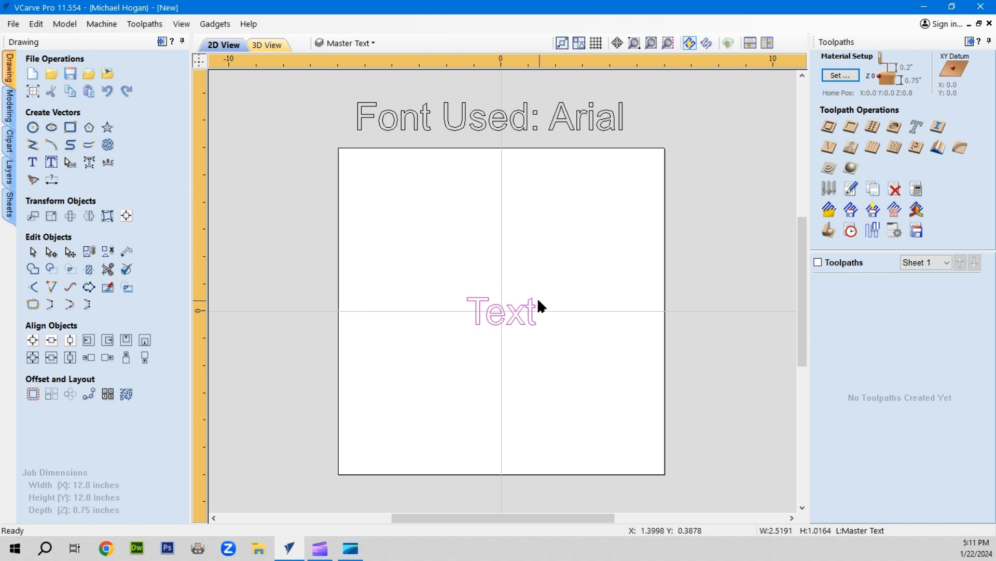
{"action": "left_click", "coordinate": [528, 316]}
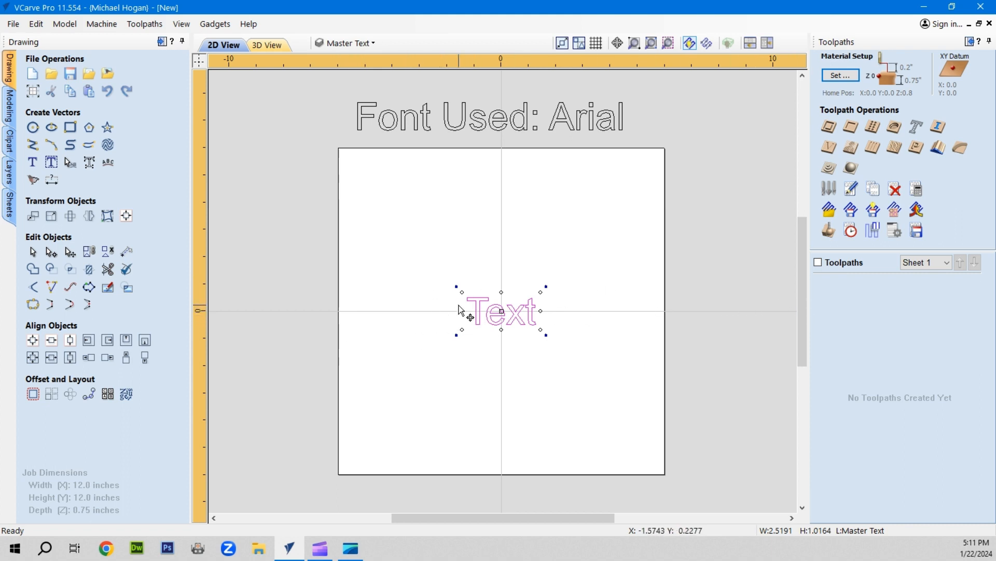
{"action": "left_click", "coordinate": [421, 293]}
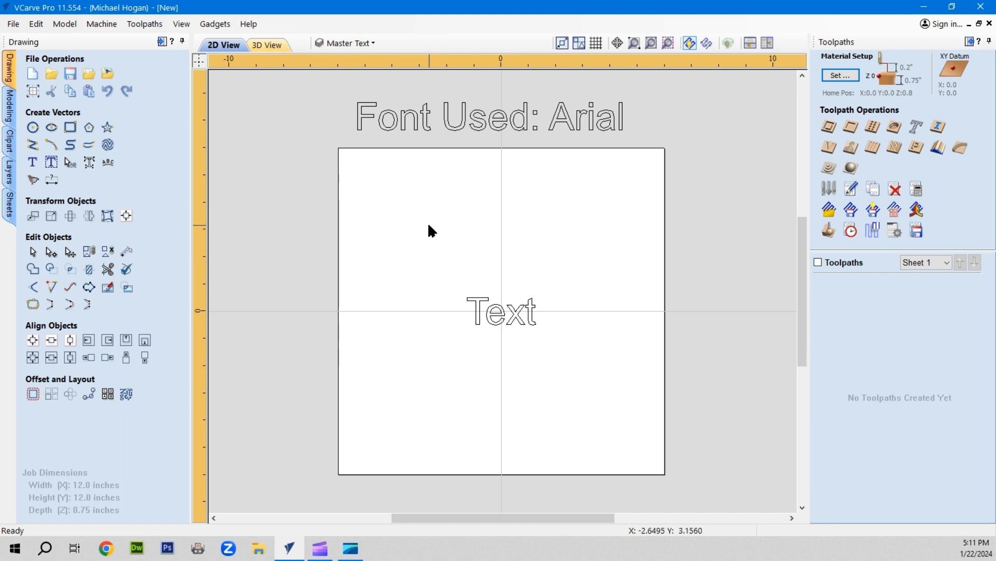
{"action": "left_click", "coordinate": [496, 314]}
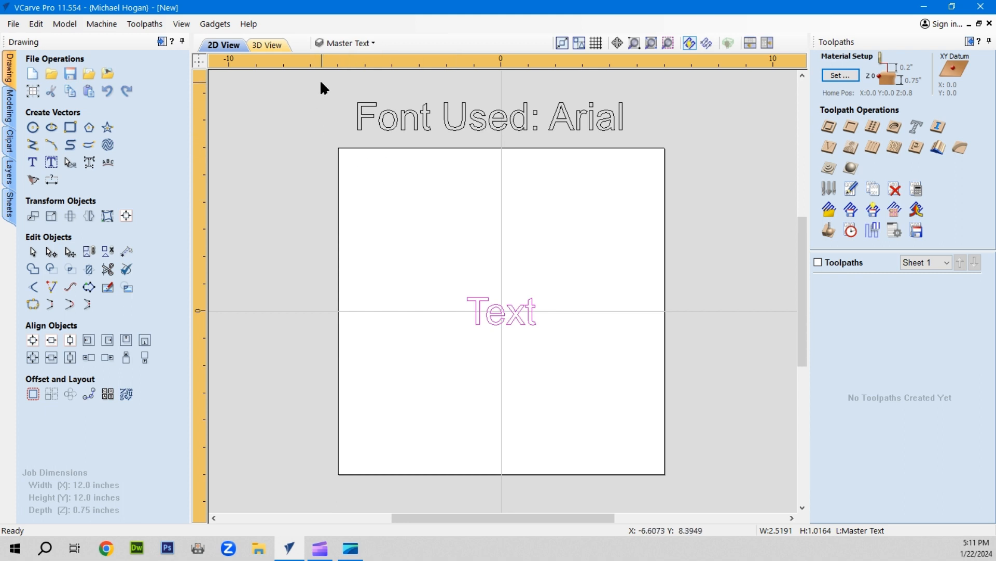
{"action": "left_click_drag", "start_coordinate": [322, 82], "coordinate": [460, 170]}
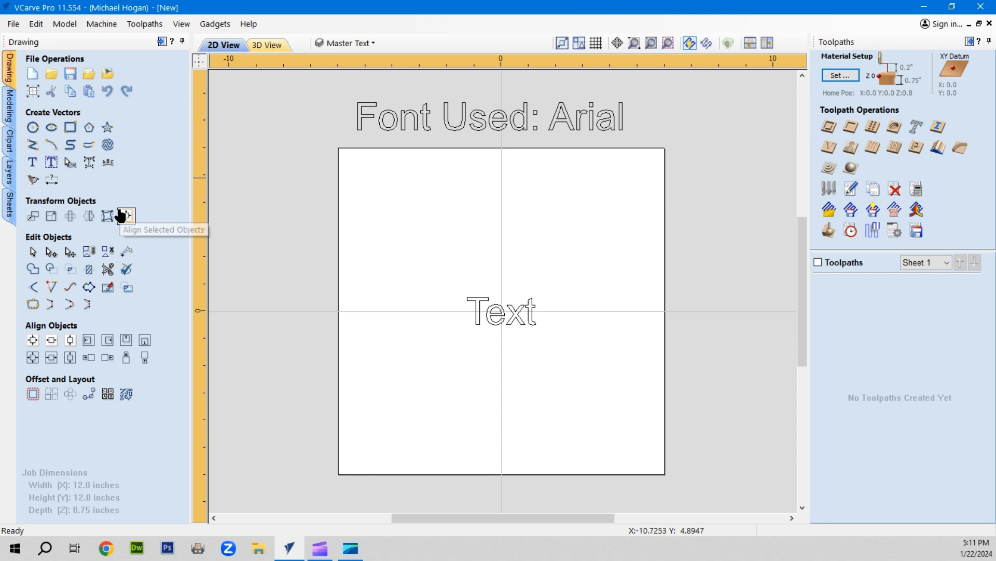
- Start the Create Text tool and browse the available TrueType fonts, keeping Arial as the font
{"action": "left_click", "coordinate": [35, 163]}
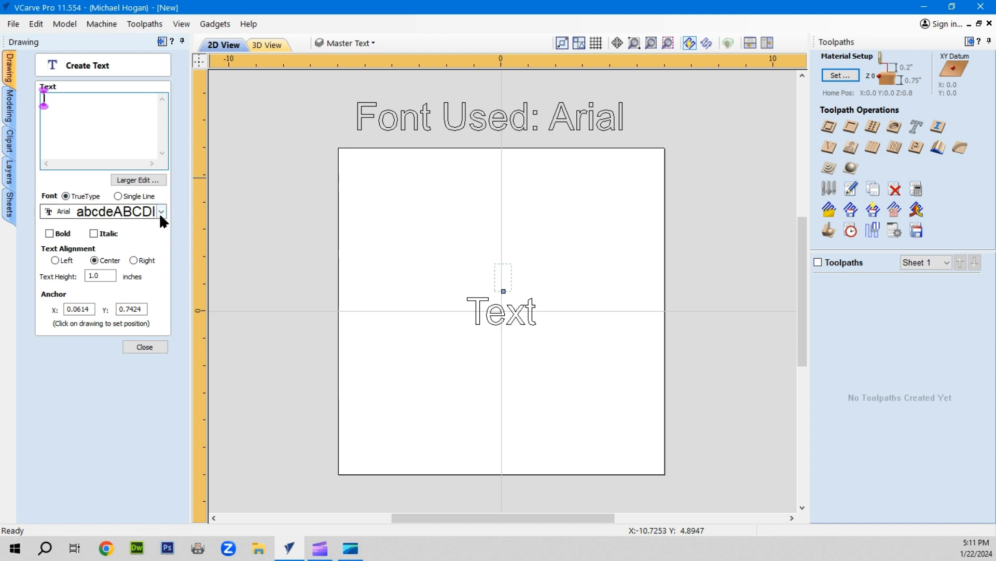
{"action": "left_click", "coordinate": [161, 211]}
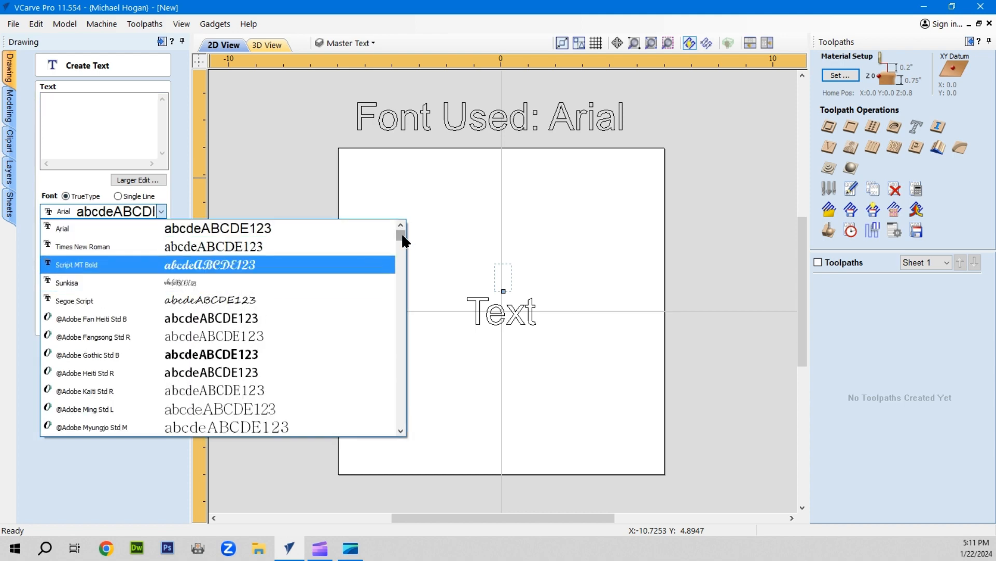
{"action": "left_click_drag", "start_coordinate": [403, 236], "coordinate": [404, 340]}
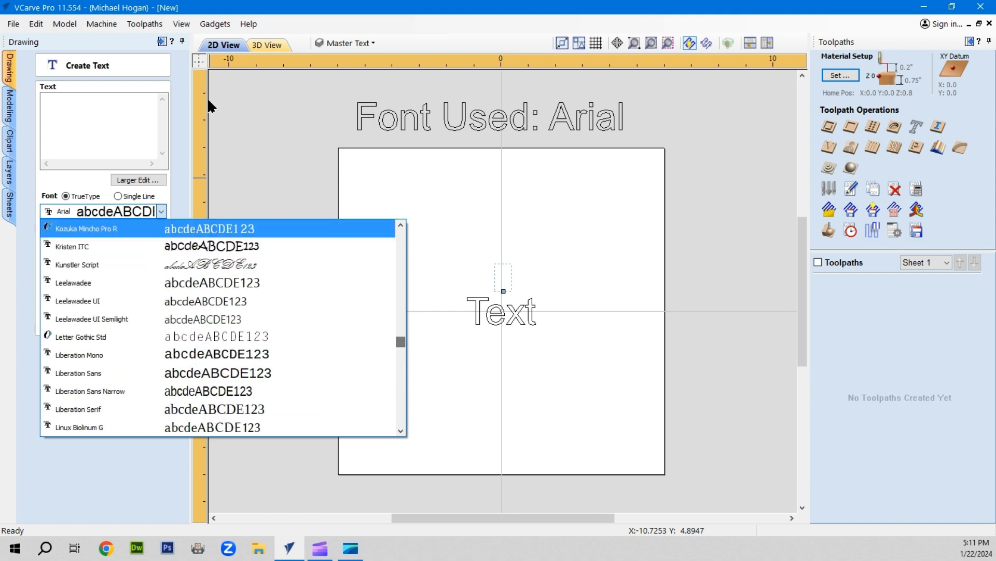
{"action": "left_click", "coordinate": [288, 172]}
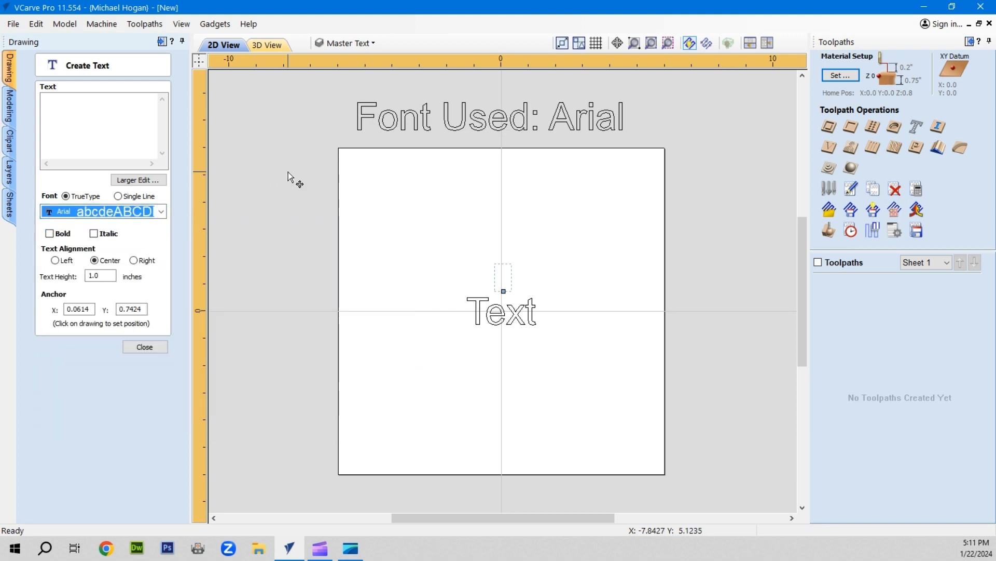